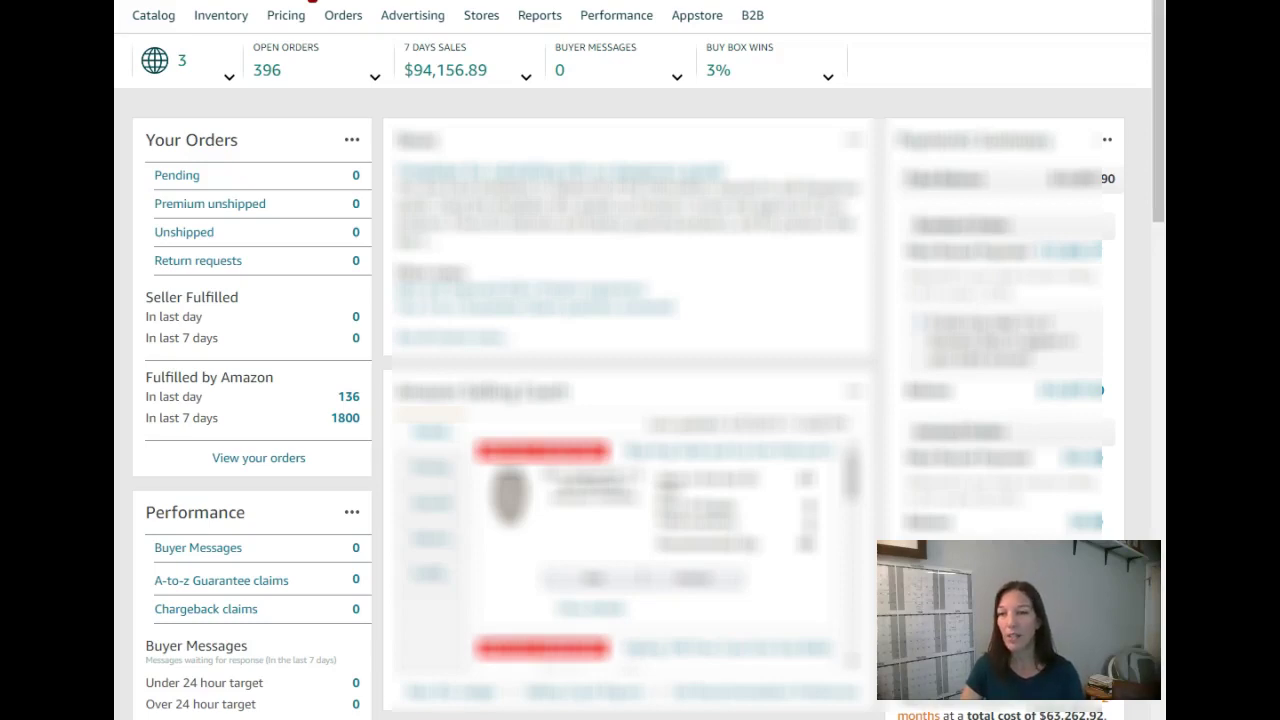
Open the Add Products via Upload page from the inventory options and expand its Inventory Files section
{"action": "mouse_move", "coordinate": [216, 20]}
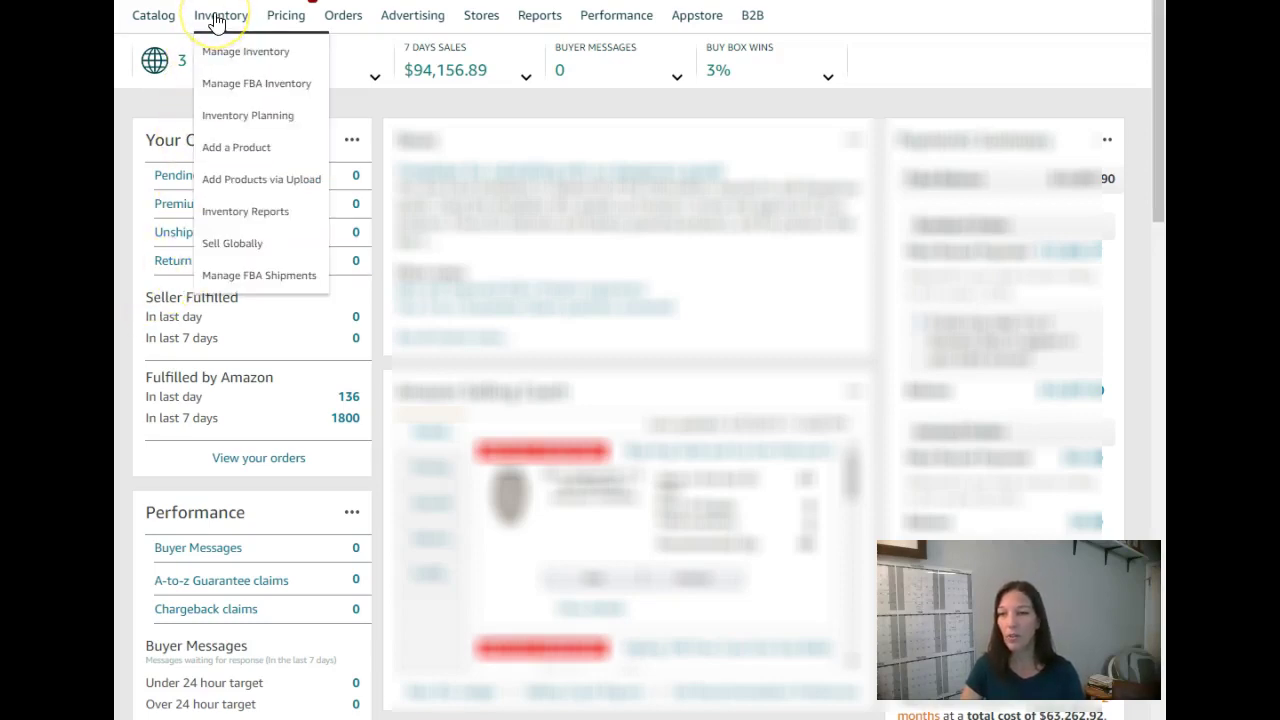
{"action": "left_click", "coordinate": [244, 180]}
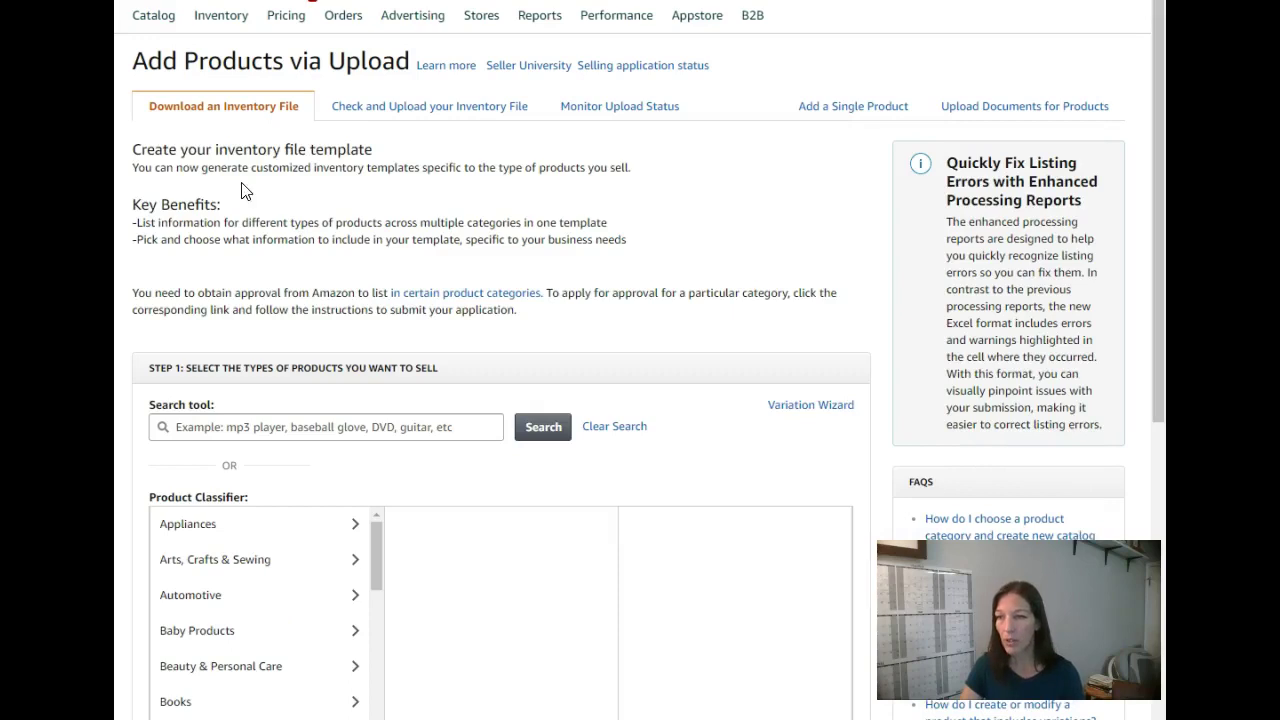
{"action": "scroll", "coordinate": [314, 251], "scroll_direction": "down", "scroll_amount": 5}
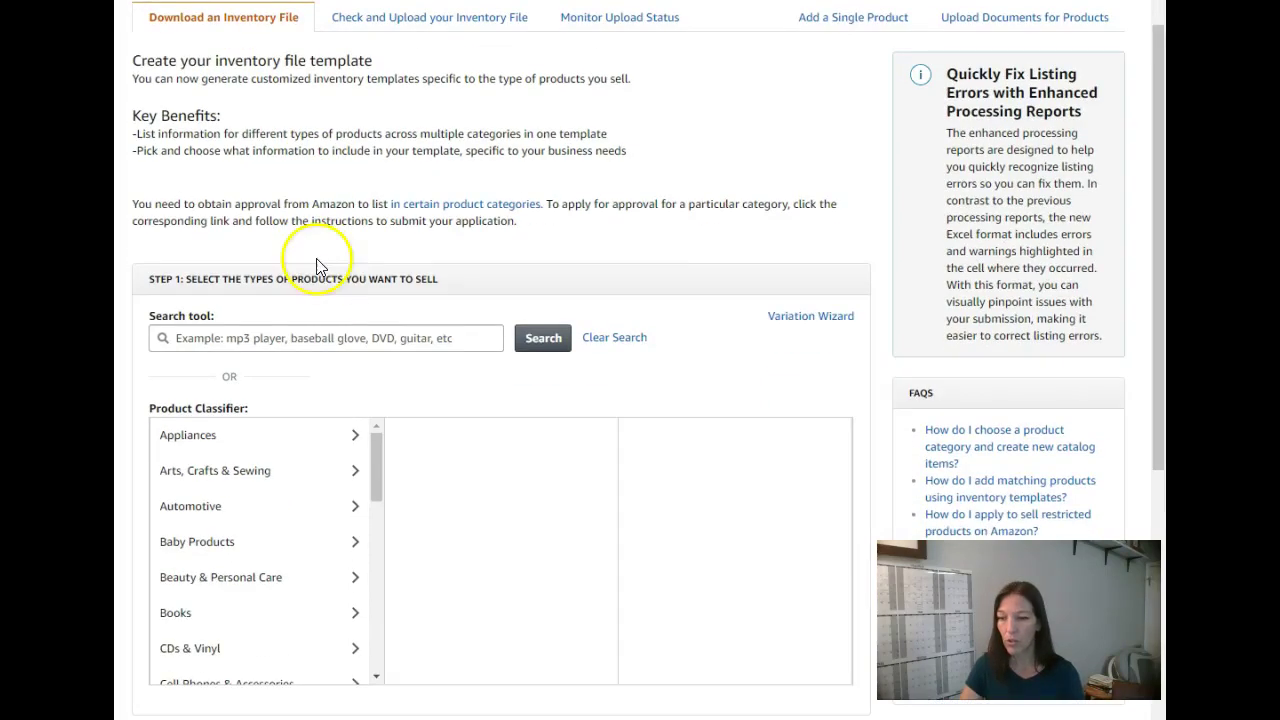
{"action": "scroll", "coordinate": [334, 310], "scroll_direction": "down", "scroll_amount": 2}
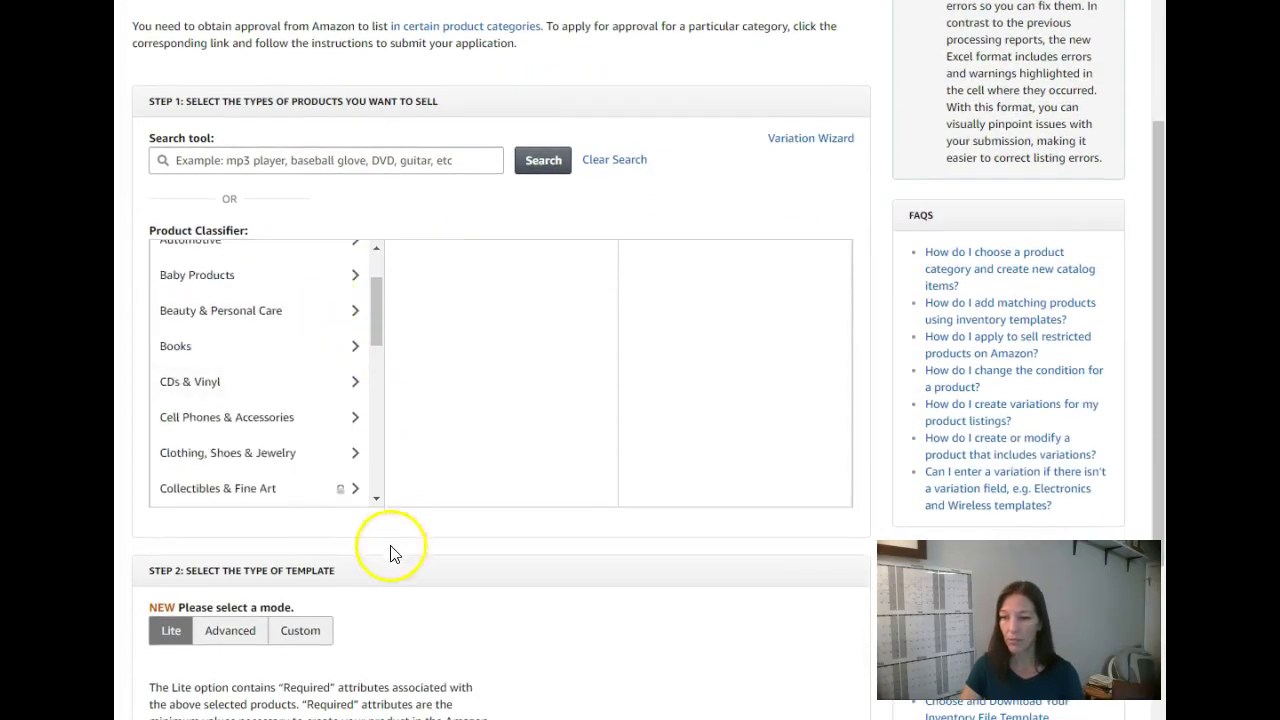
{"action": "scroll", "coordinate": [391, 560], "scroll_direction": "down", "scroll_amount": 2}
{"action": "scroll", "coordinate": [391, 600], "scroll_direction": "down", "scroll_amount": 4}
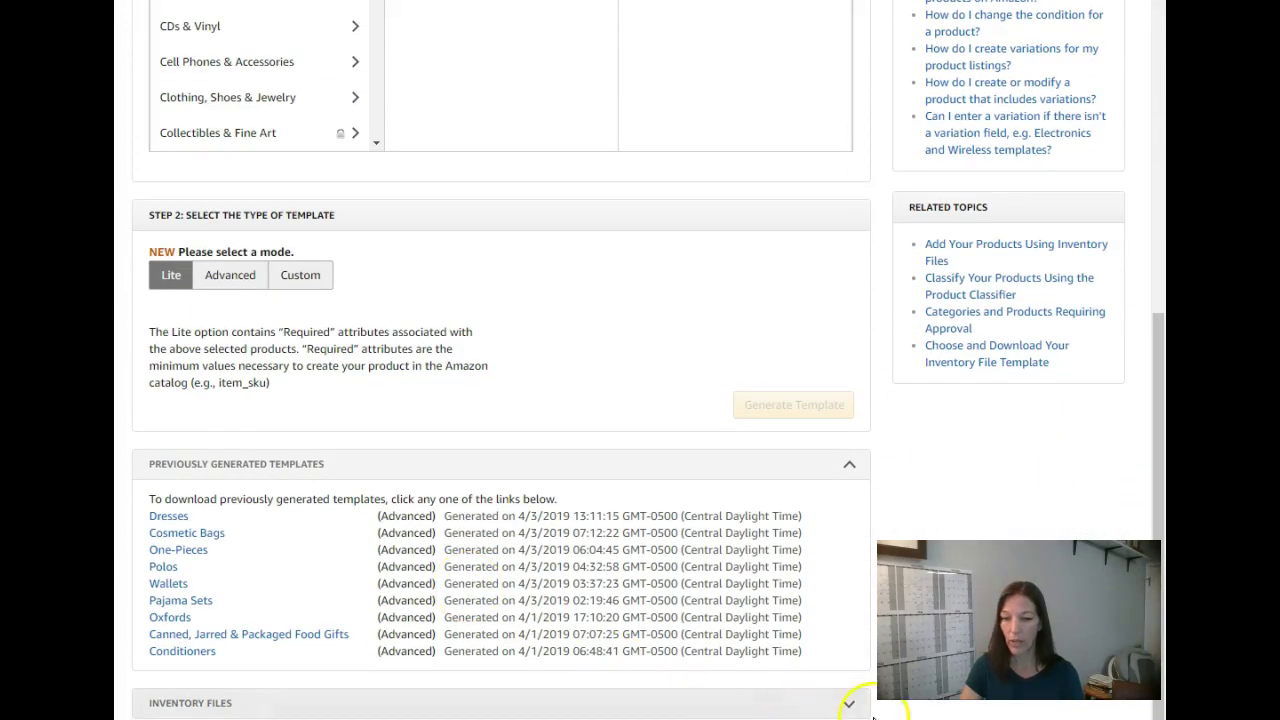
{"action": "left_click", "coordinate": [849, 704]}
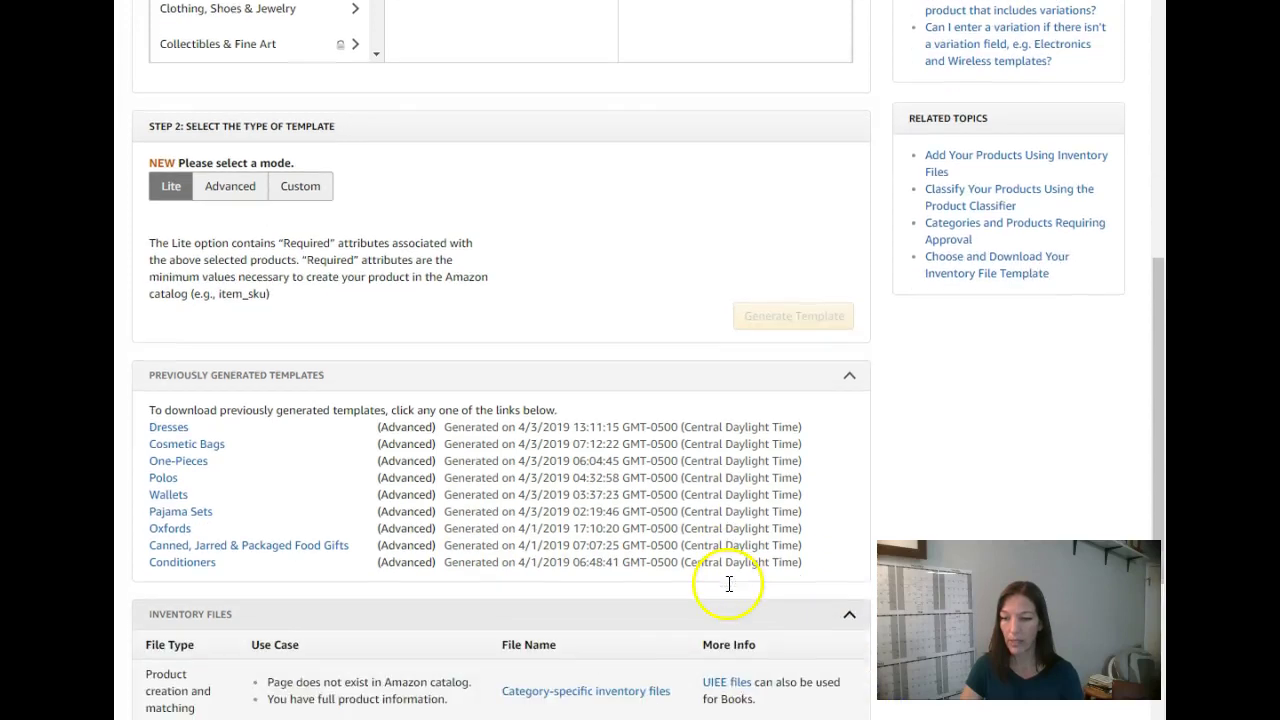
Open the Inventory Loader help page, download the Inventory Loader template from it and close the help window
{"action": "scroll", "coordinate": [573, 605], "scroll_direction": "down", "scroll_amount": 3}
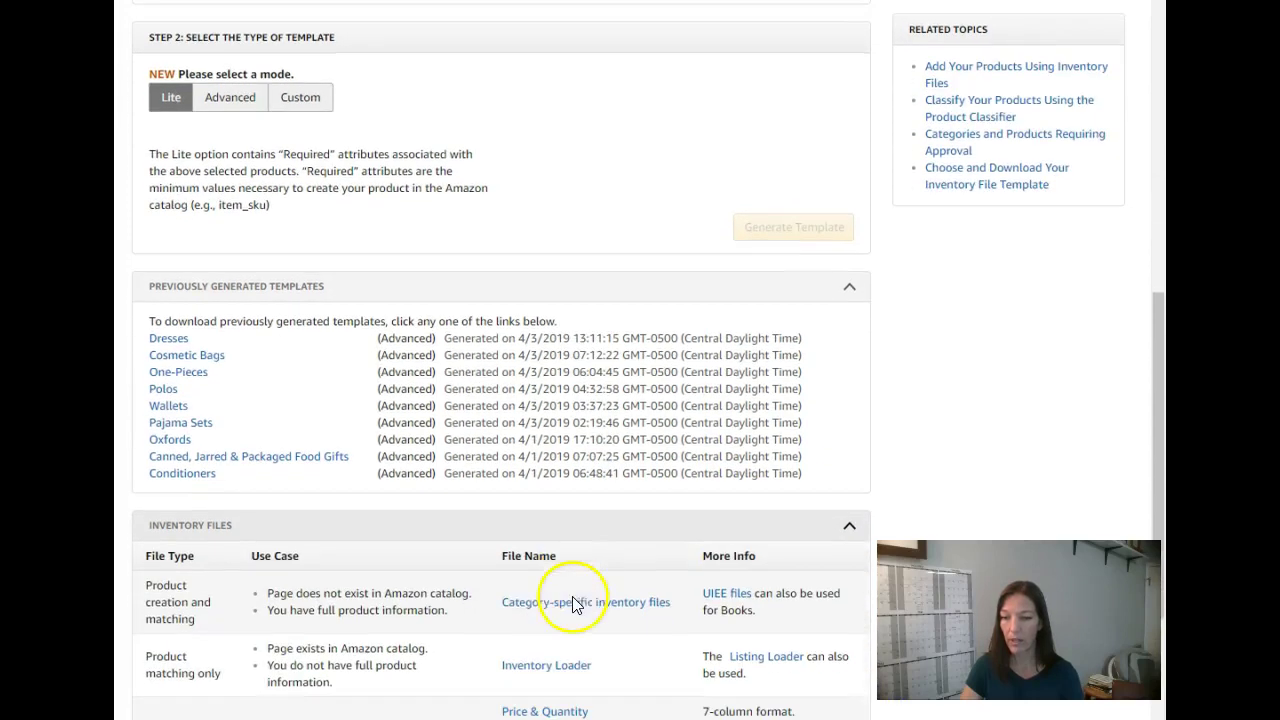
{"action": "left_click", "coordinate": [519, 668]}
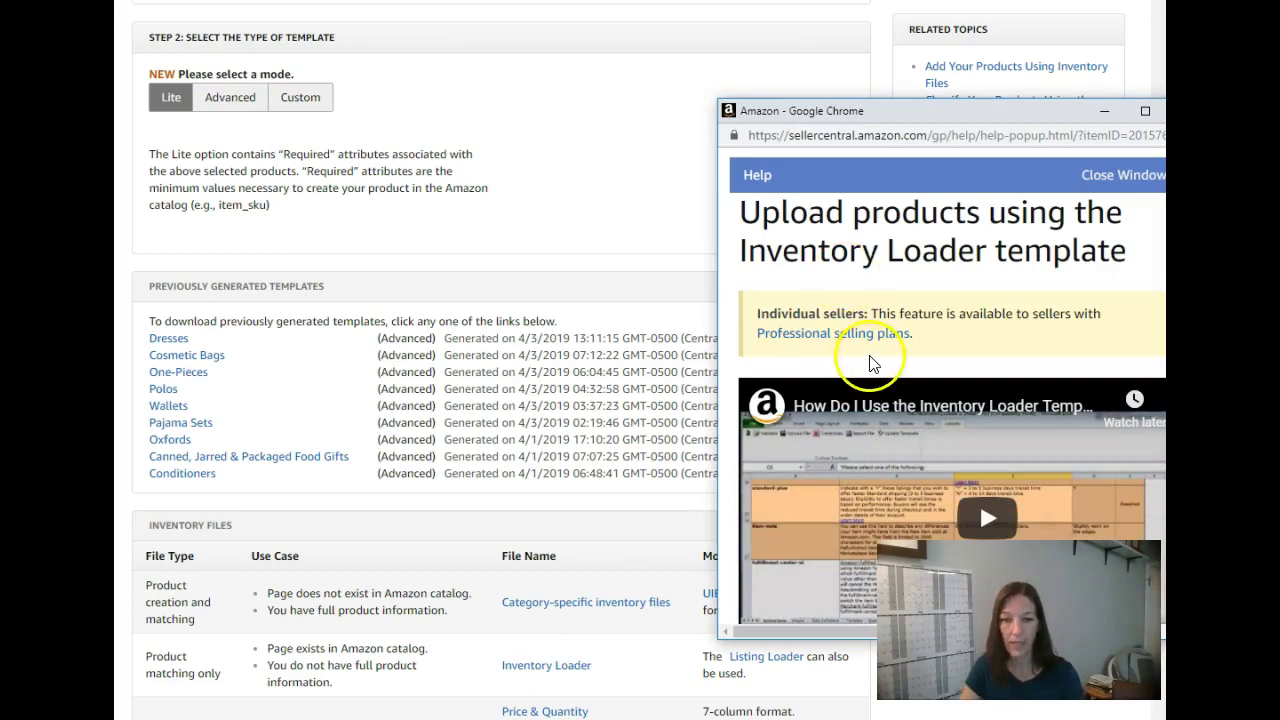
{"action": "left_click_drag", "start_coordinate": [996, 124], "coordinate": [725, 55]}
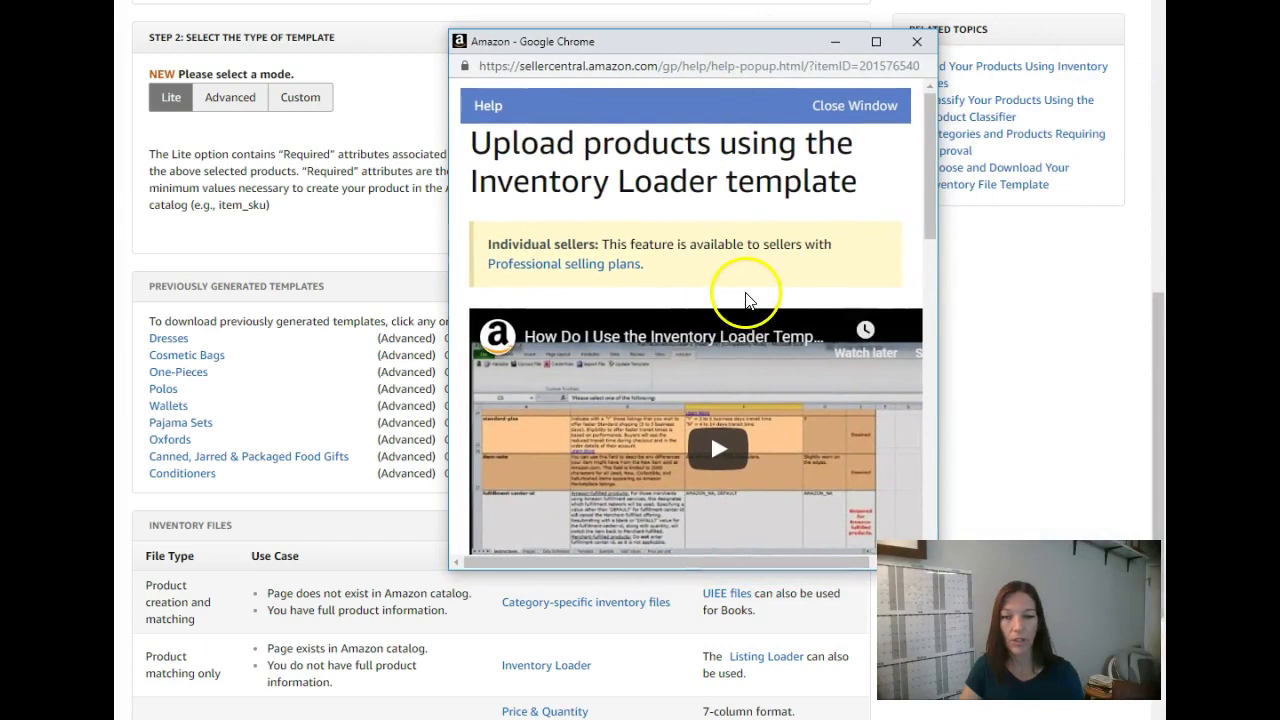
{"action": "scroll", "coordinate": [766, 298], "scroll_direction": "down", "scroll_amount": 1}
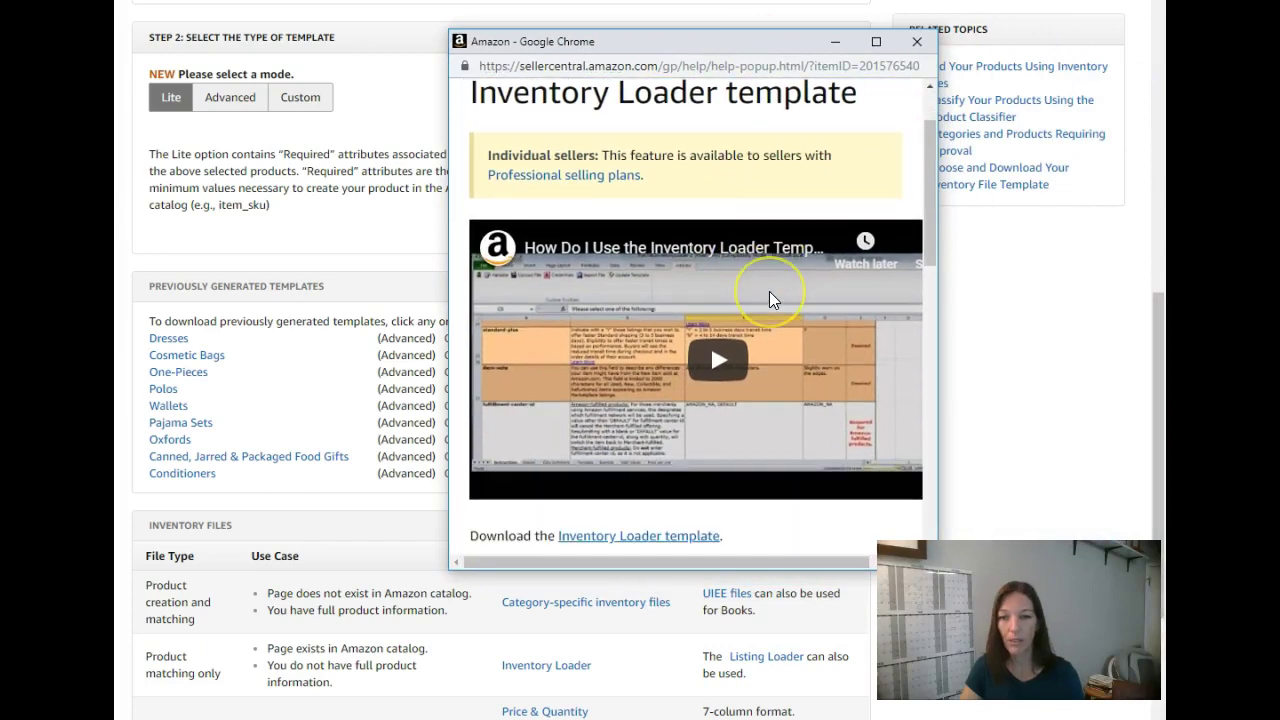
{"action": "scroll", "coordinate": [775, 355], "scroll_direction": "down", "scroll_amount": 1}
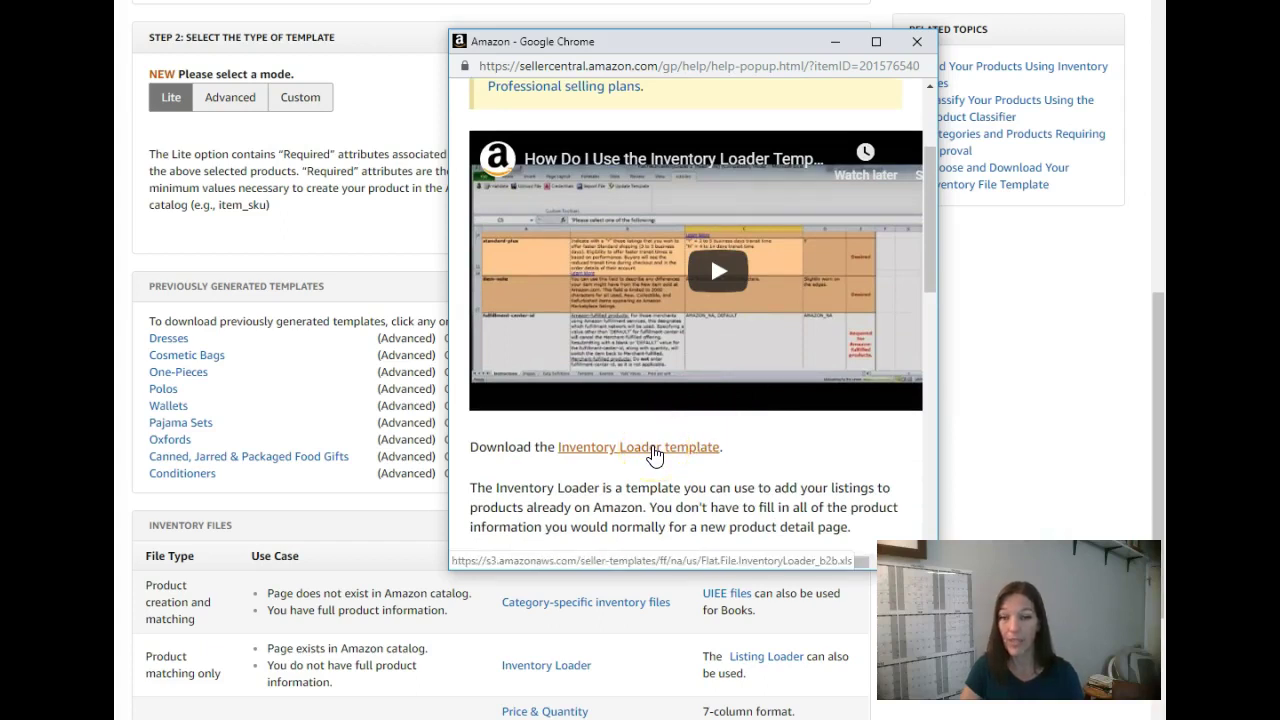
{"action": "key", "text": "ctrl+w"}
{"action": "left_click", "coordinate": [635, 455]}
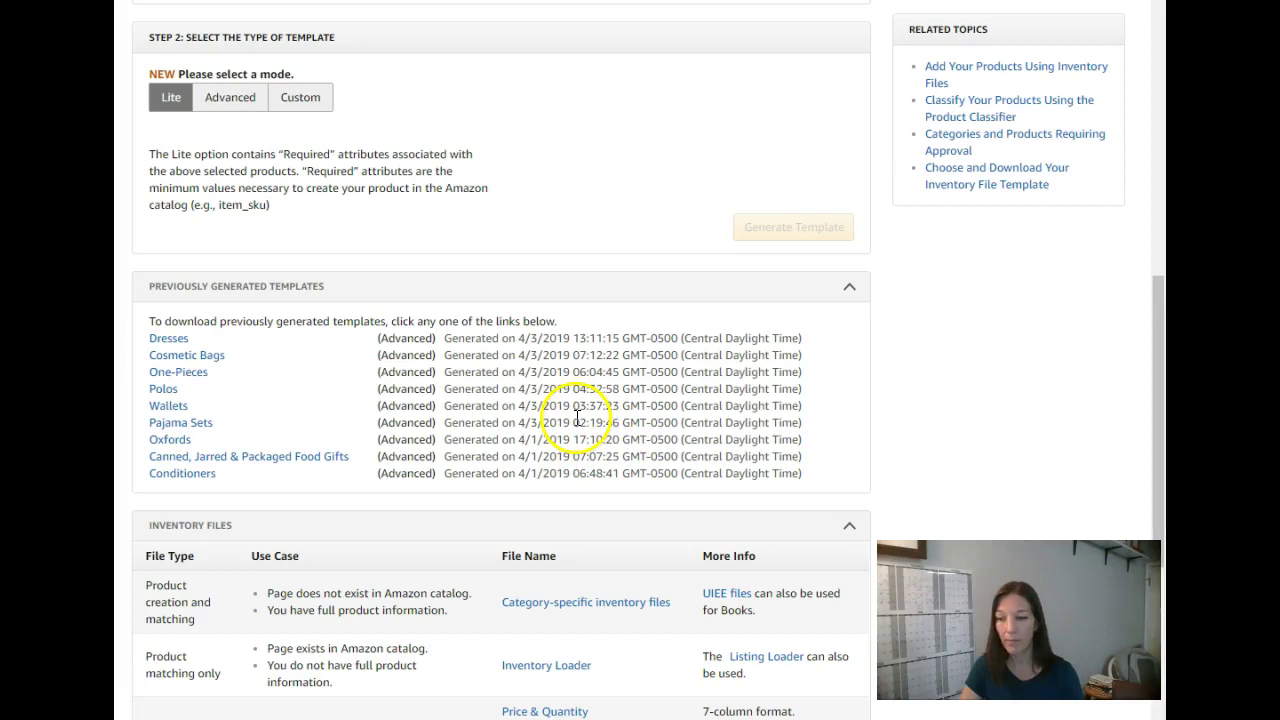
{"action": "left_click", "coordinate": [326, 497]}
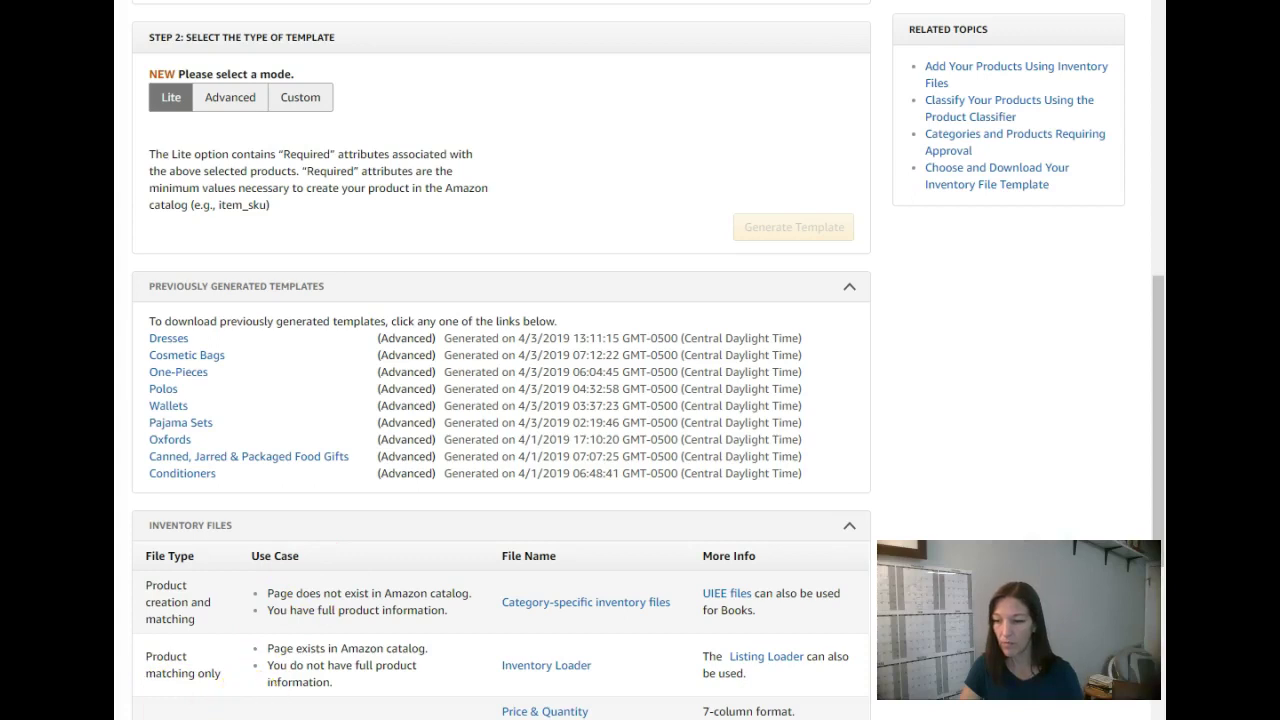
Switch to Excel with the downloaded Flat.File.InventoryLoader_b2b.xls and enable editing for it
{"action": "key", "text": "alt+Tab"}
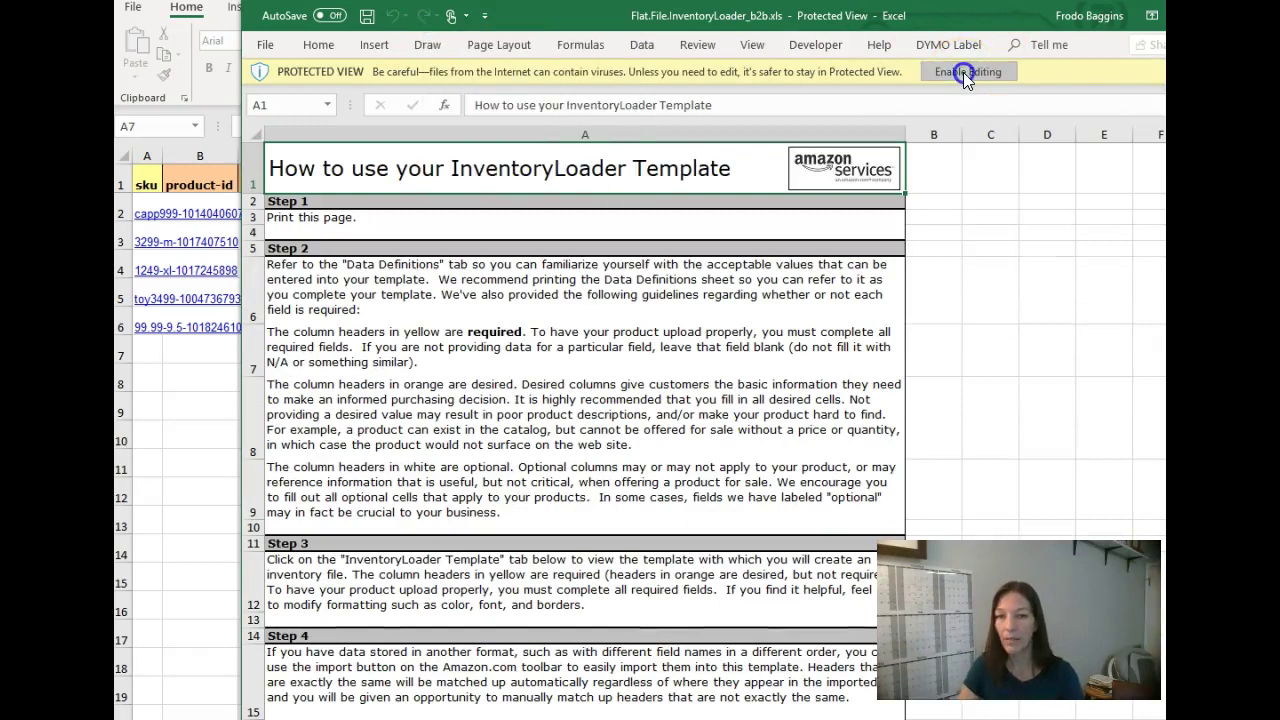
{"action": "left_click", "coordinate": [963, 72]}
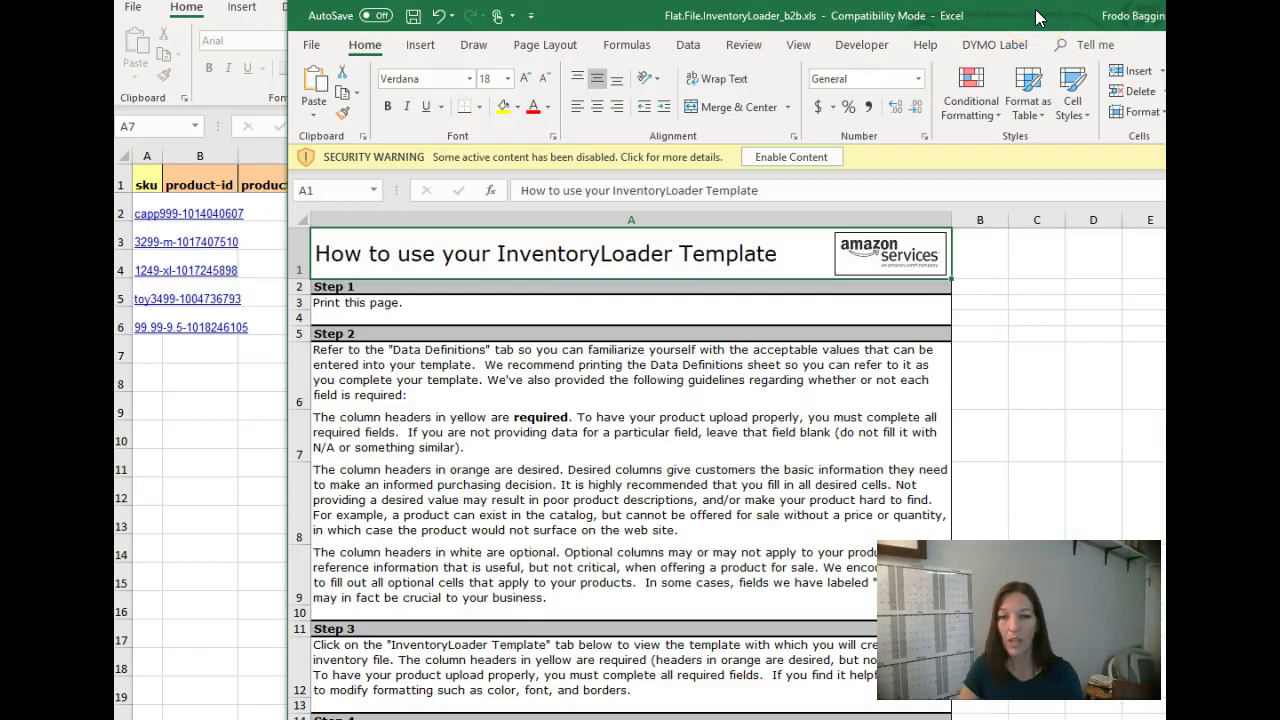
{"action": "left_click", "coordinate": [1036, 15]}
{"action": "left_click_drag", "start_coordinate": [1036, 15], "coordinate": [1026, 15]}
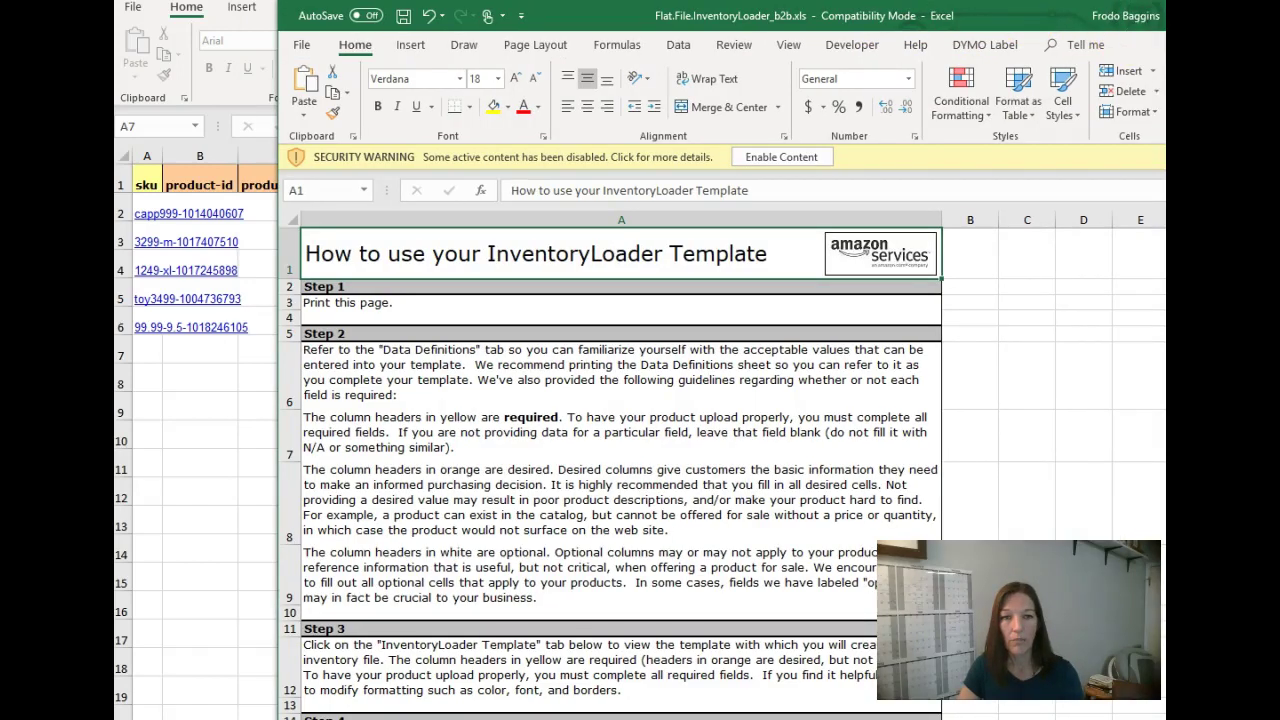
Close the blank template and clear the stray add-delete entry in cell I7 of the filled SKU sheet
{"action": "key", "text": "ctrl+w"}
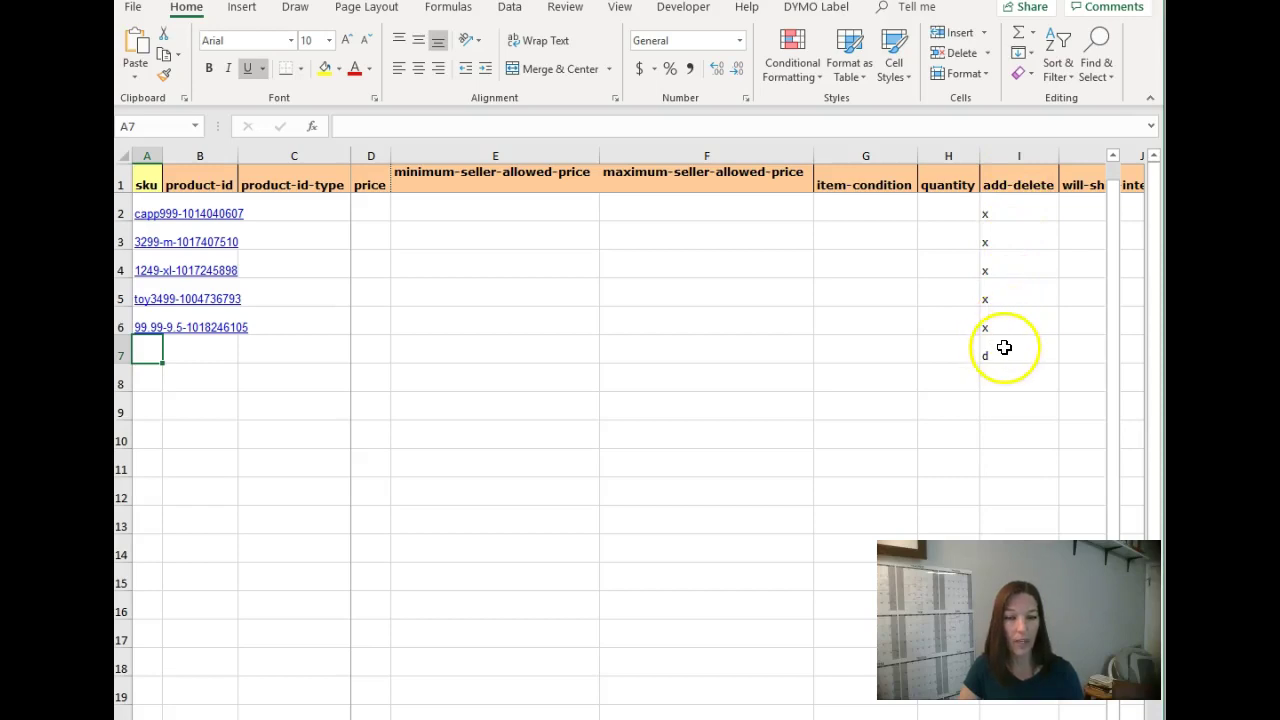
{"action": "left_click", "coordinate": [1004, 348]}
{"action": "key", "text": "Delete"}
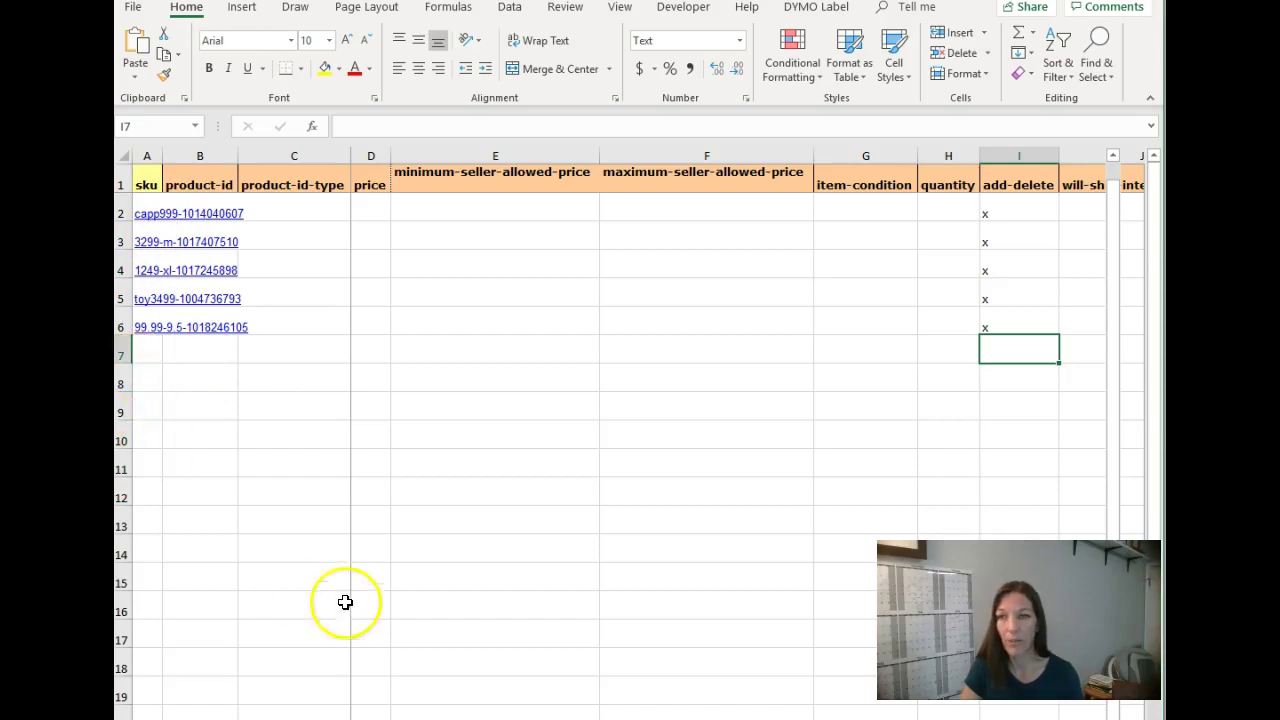
Save only the active sheet as tab-delimited text named Flat.File.InventoryLoader (1) in Downloads, replacing the existing file
{"action": "left_click", "coordinate": [137, 12]}
{"action": "left_click", "coordinate": [175, 248]}
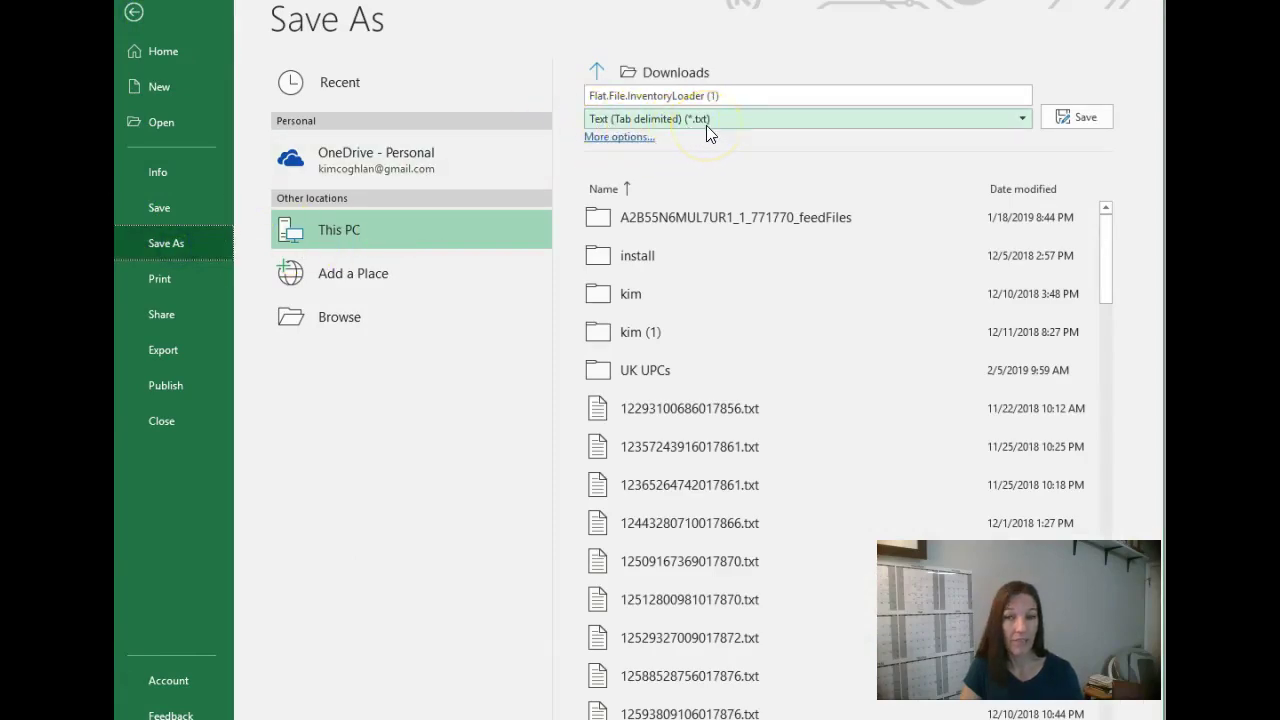
{"action": "left_click", "coordinate": [1081, 117]}
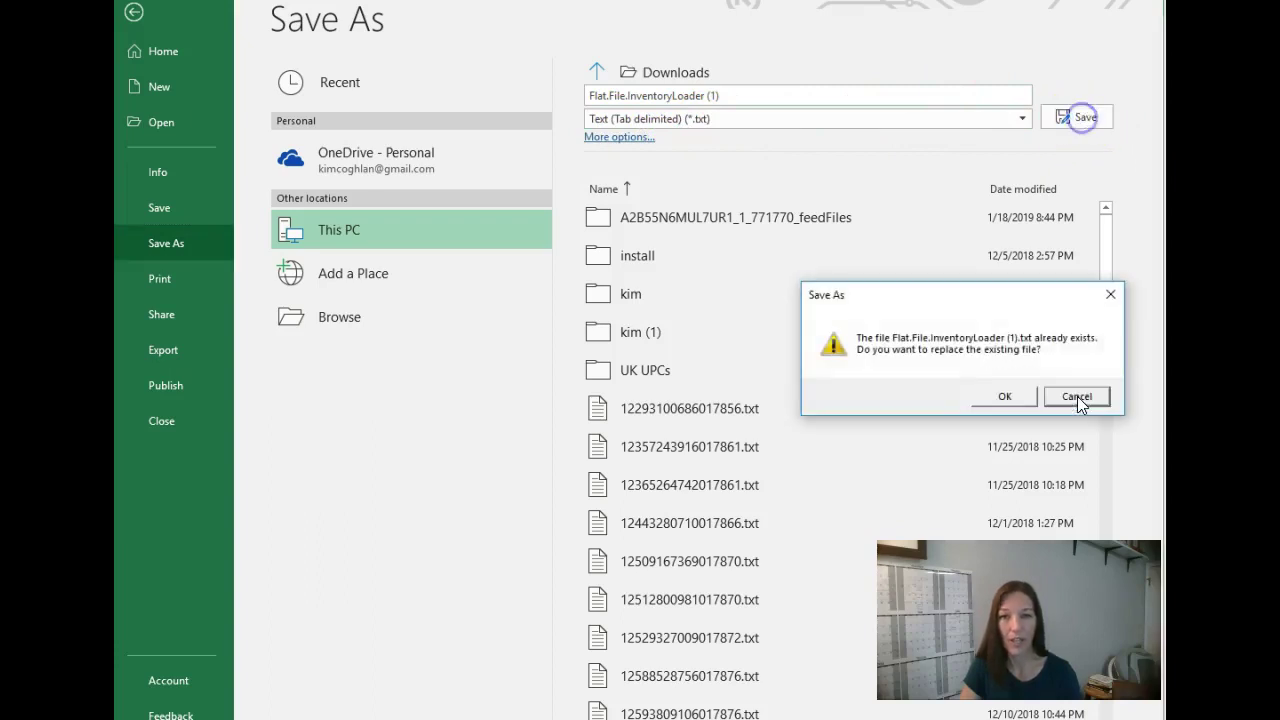
{"action": "left_click", "coordinate": [999, 399]}
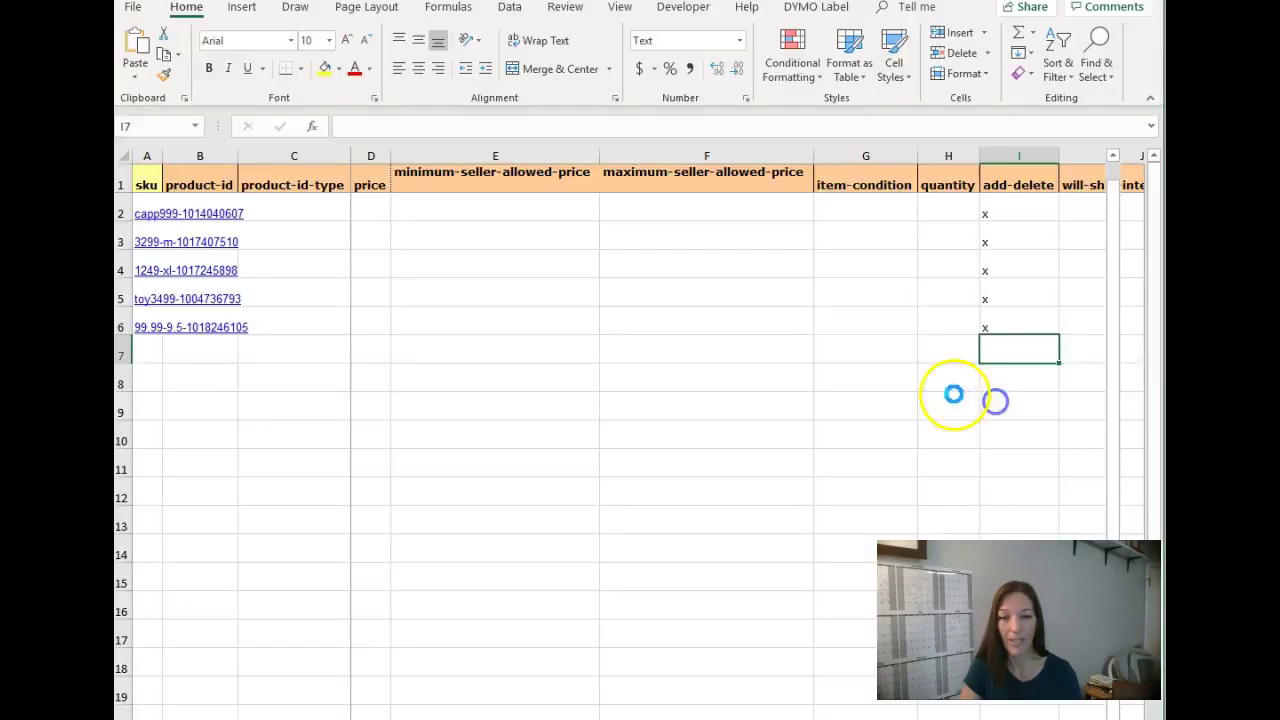
{"action": "left_click", "coordinate": [921, 394]}
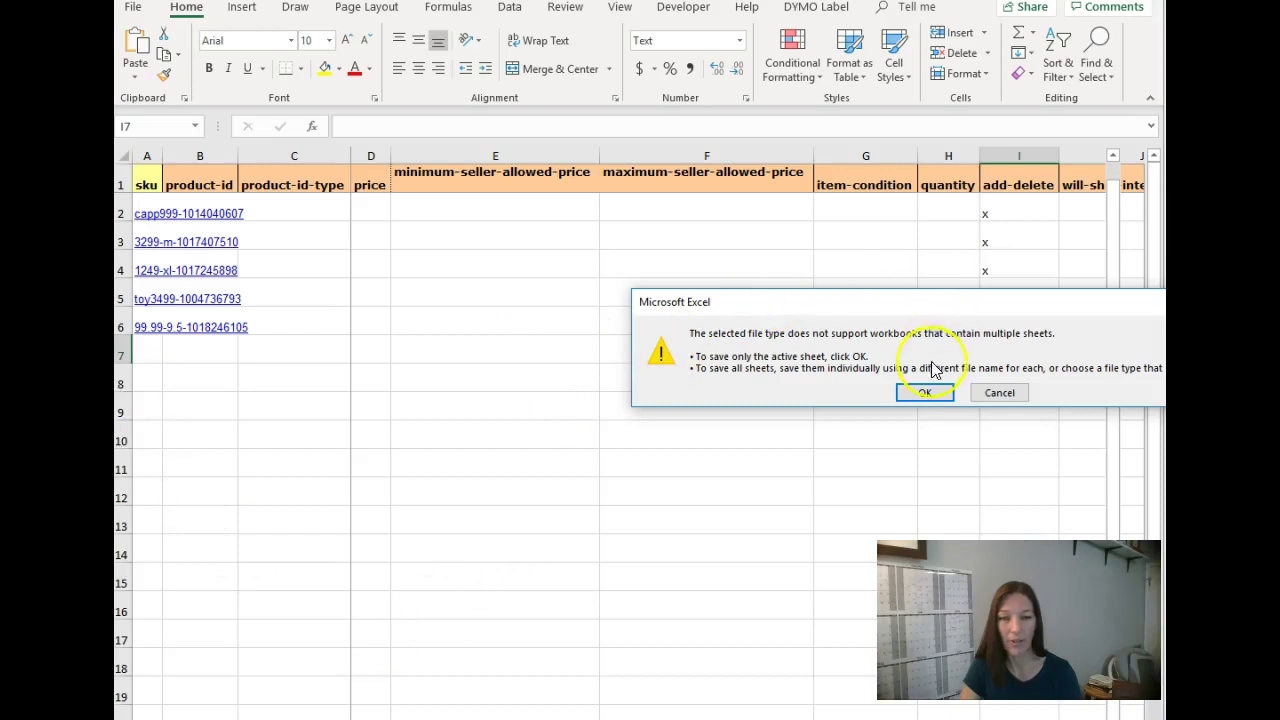
{"action": "left_click", "coordinate": [925, 393]}
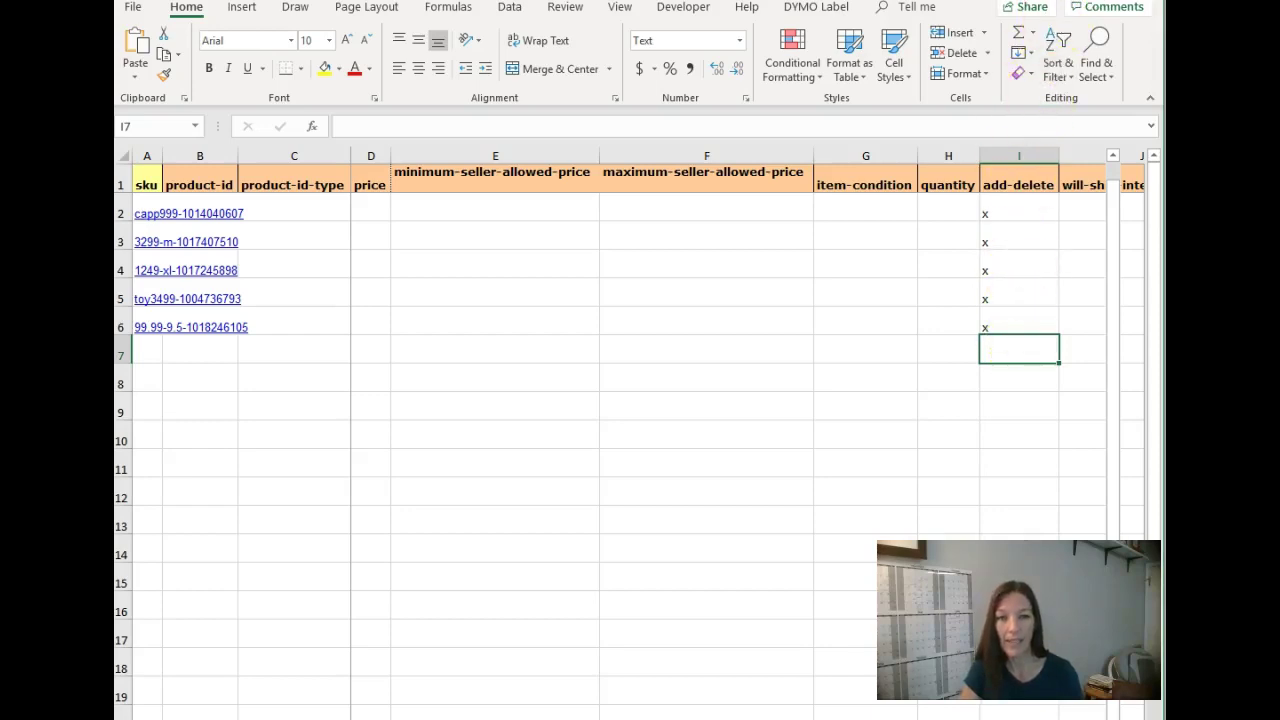
Switch back to Amazon Seller Central in the browser and open the Check and Upload your Inventory File page
{"action": "key", "text": "alt+Tab"}
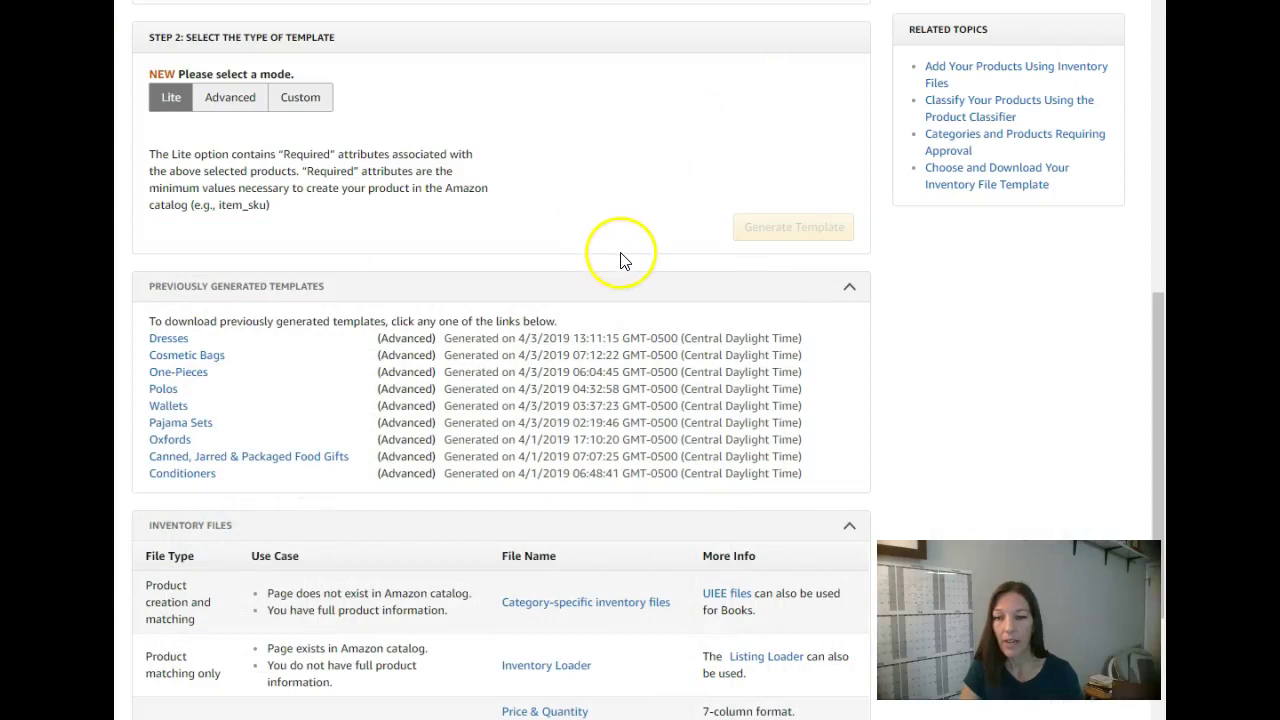
{"action": "scroll", "coordinate": [620, 260], "scroll_direction": "up", "scroll_amount": 6}
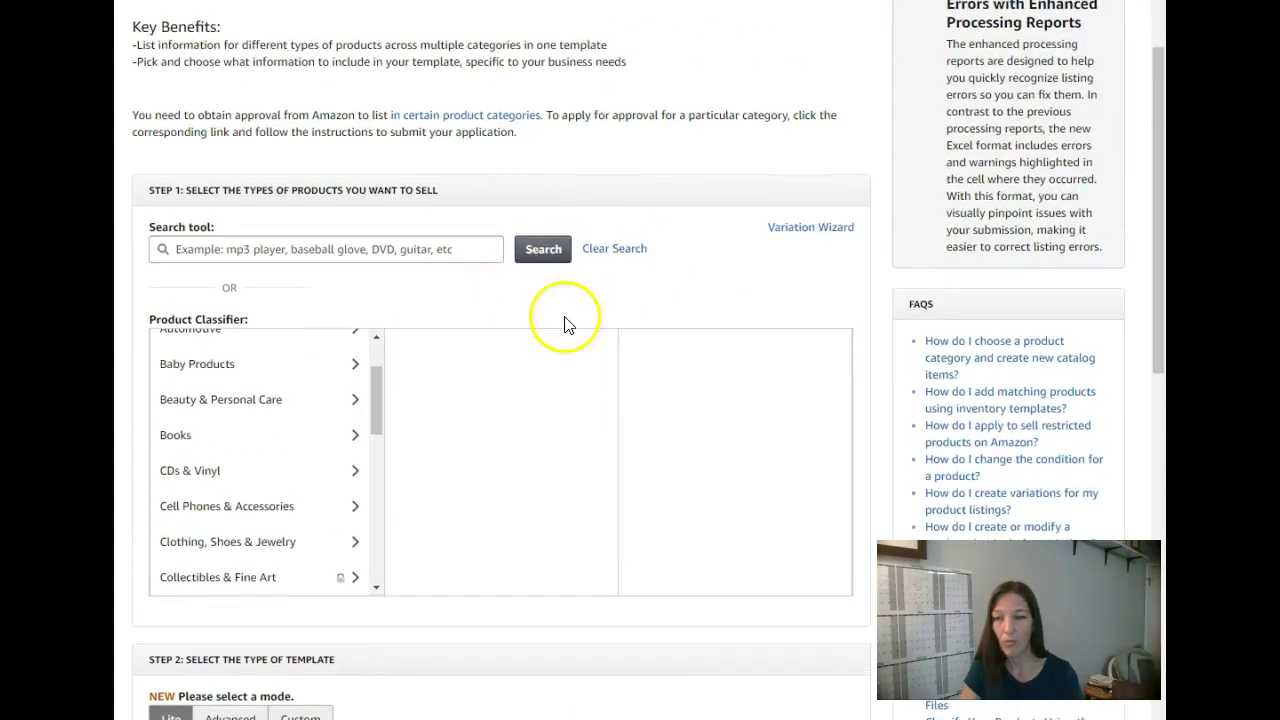
{"action": "scroll", "coordinate": [565, 323], "scroll_direction": "up", "scroll_amount": 2}
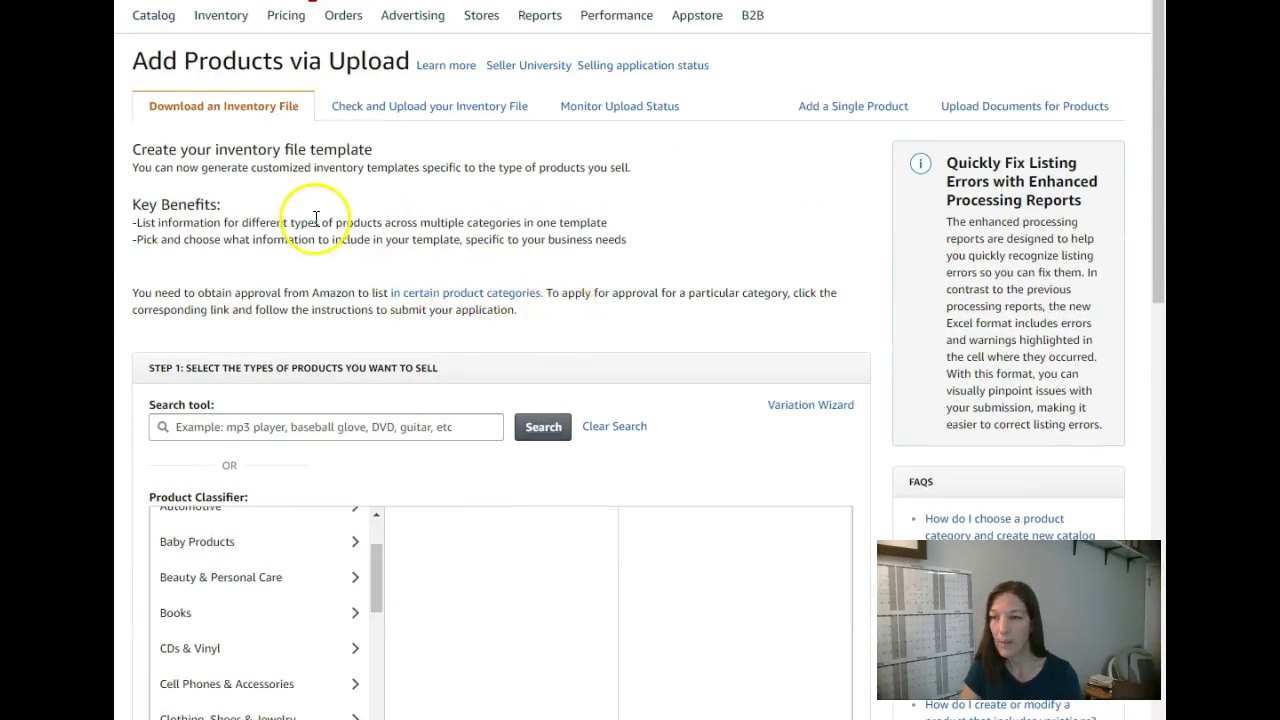
{"action": "left_click", "coordinate": [390, 108]}
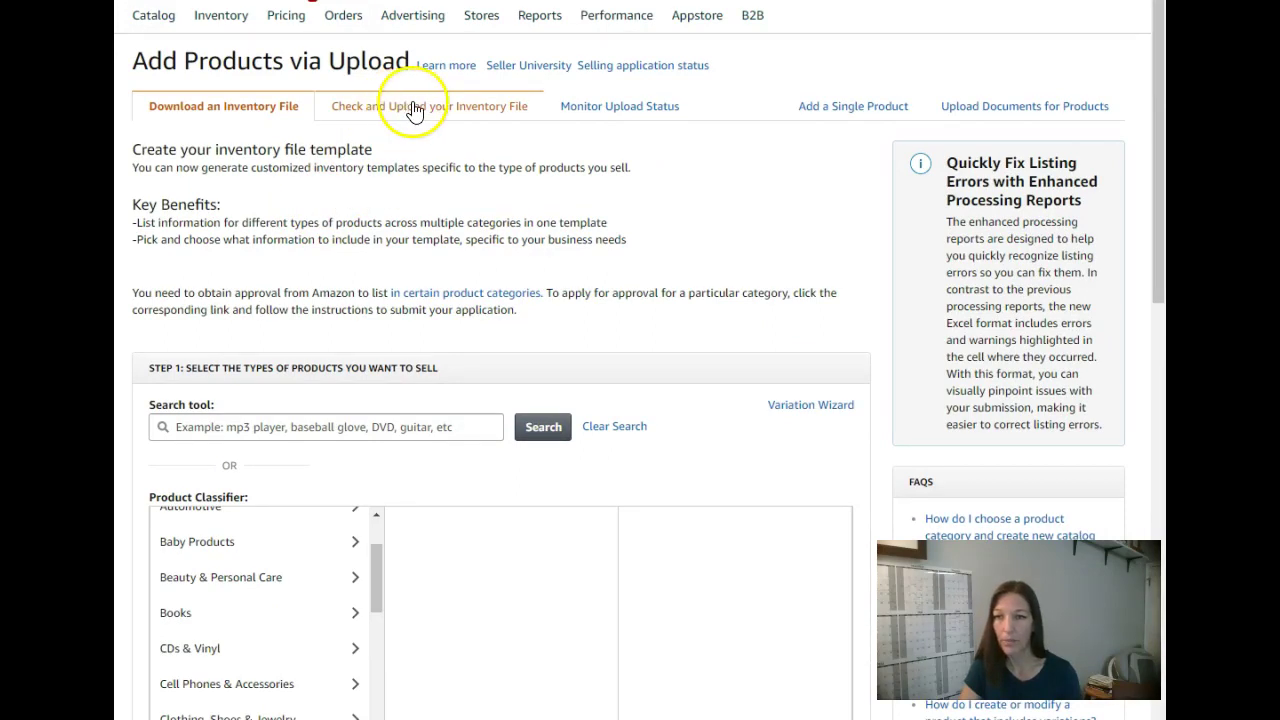
{"action": "left_click", "coordinate": [414, 108]}
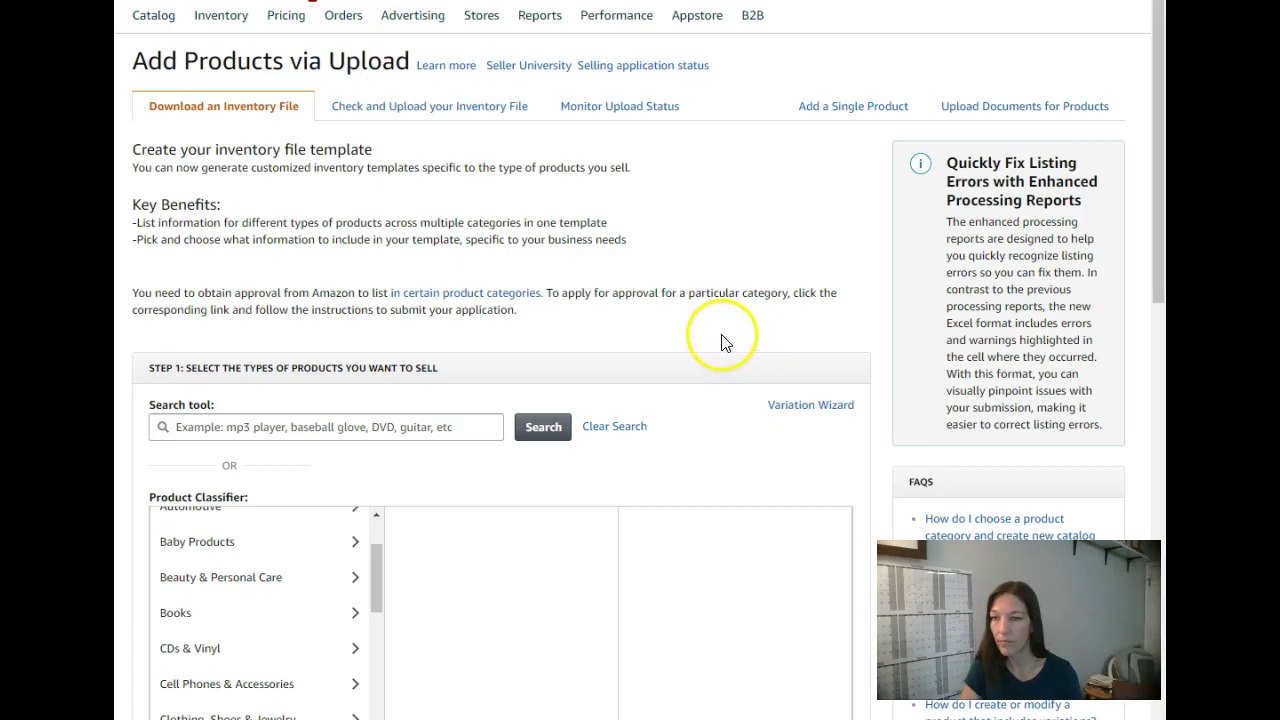
{"action": "left_click", "coordinate": [468, 108]}
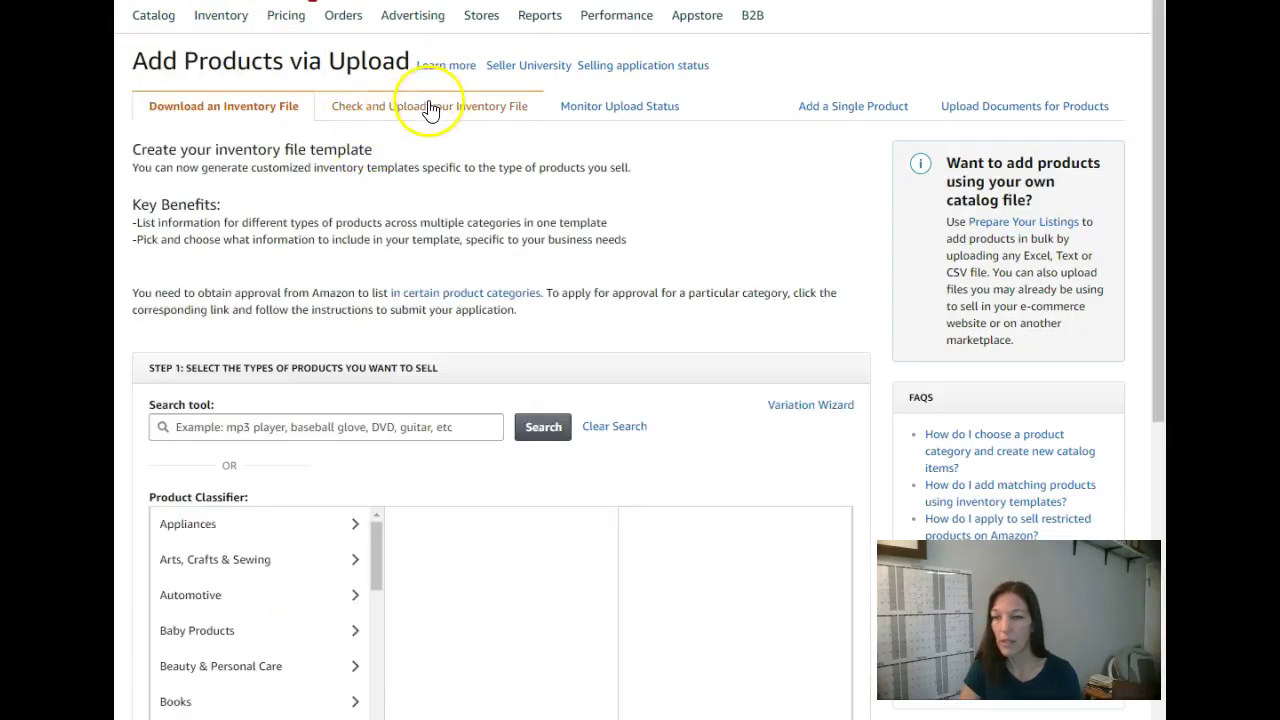
{"action": "left_click", "coordinate": [430, 110]}
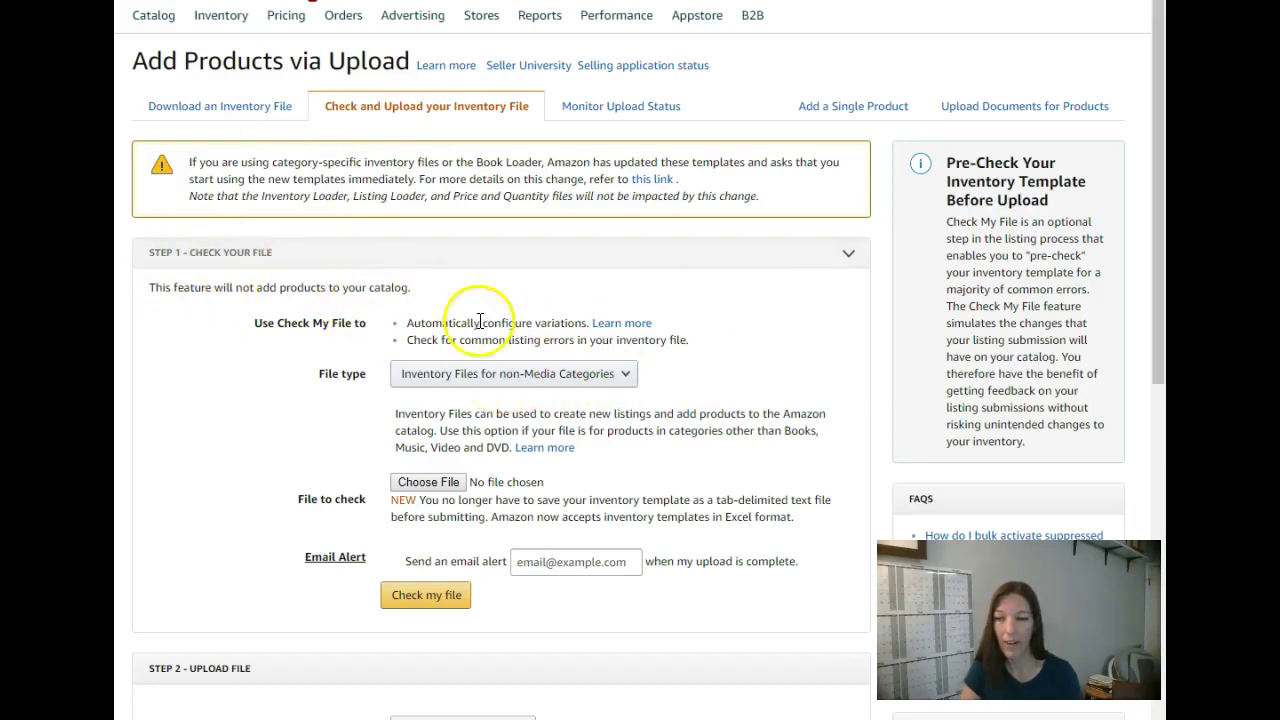
Set the file type in the Step 2 upload section to Inventory Loader File
{"action": "scroll", "coordinate": [491, 338], "scroll_direction": "down", "scroll_amount": 3}
{"action": "scroll", "coordinate": [491, 345], "scroll_direction": "down", "scroll_amount": 3}
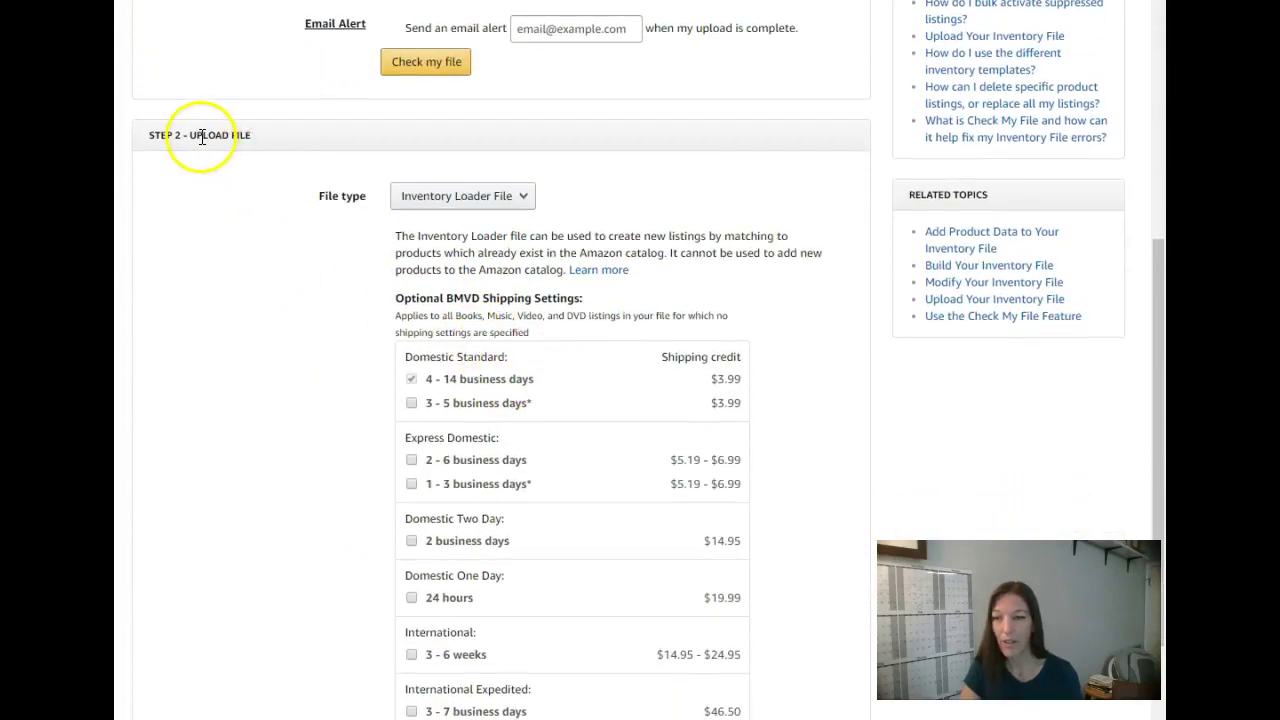
{"action": "left_click", "coordinate": [425, 196]}
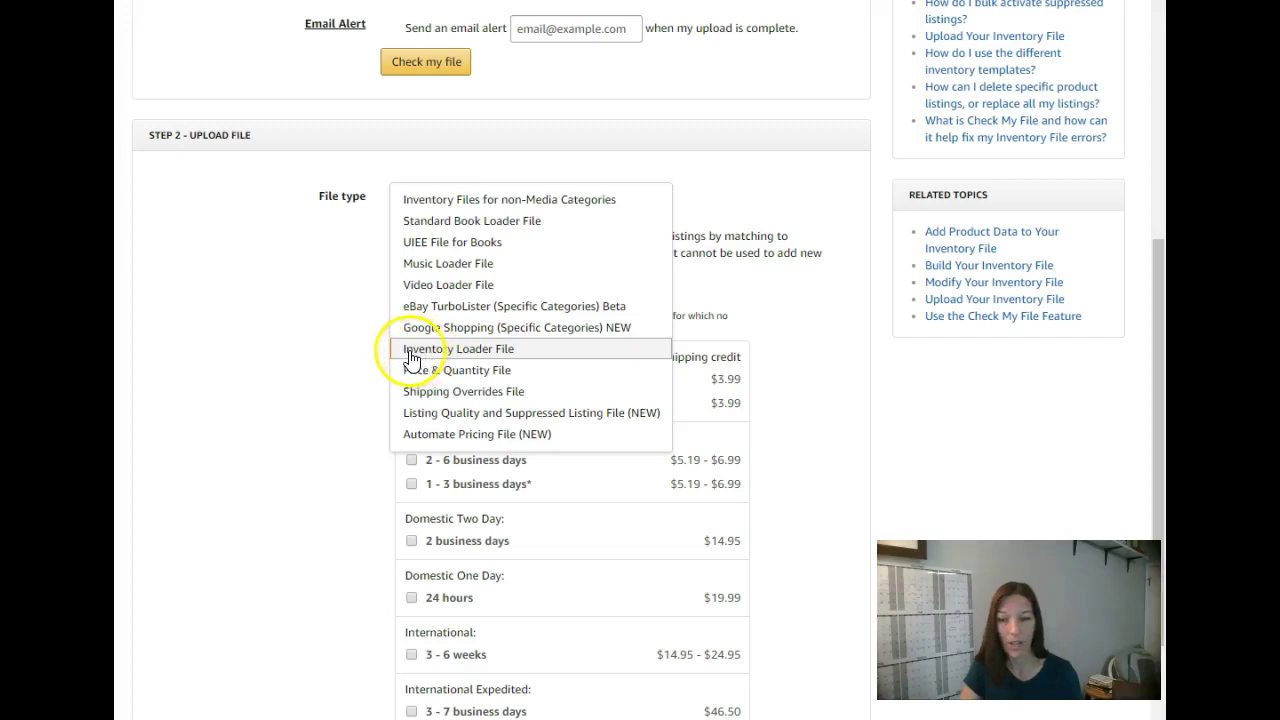
{"action": "left_click", "coordinate": [531, 348]}
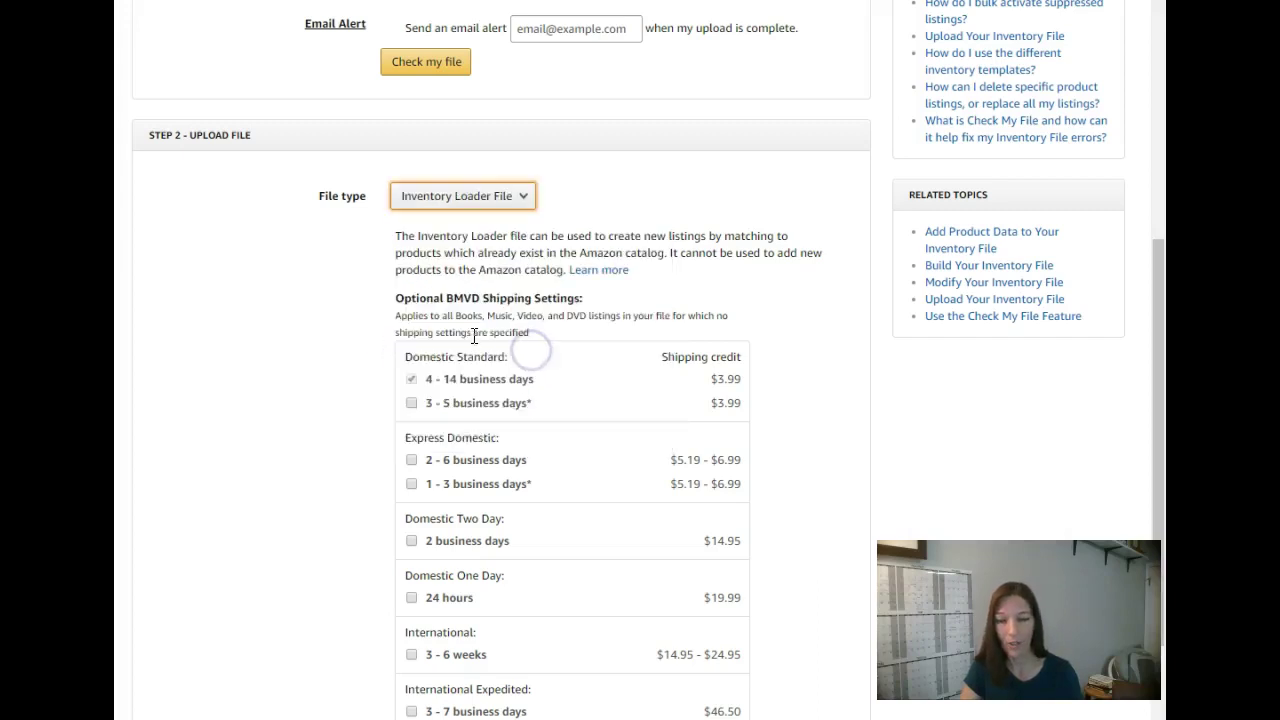
Choose Flat.File.InventoryLoader (1).txt from Downloads as the file to upload
{"action": "scroll", "coordinate": [258, 450], "scroll_direction": "down", "scroll_amount": 2}
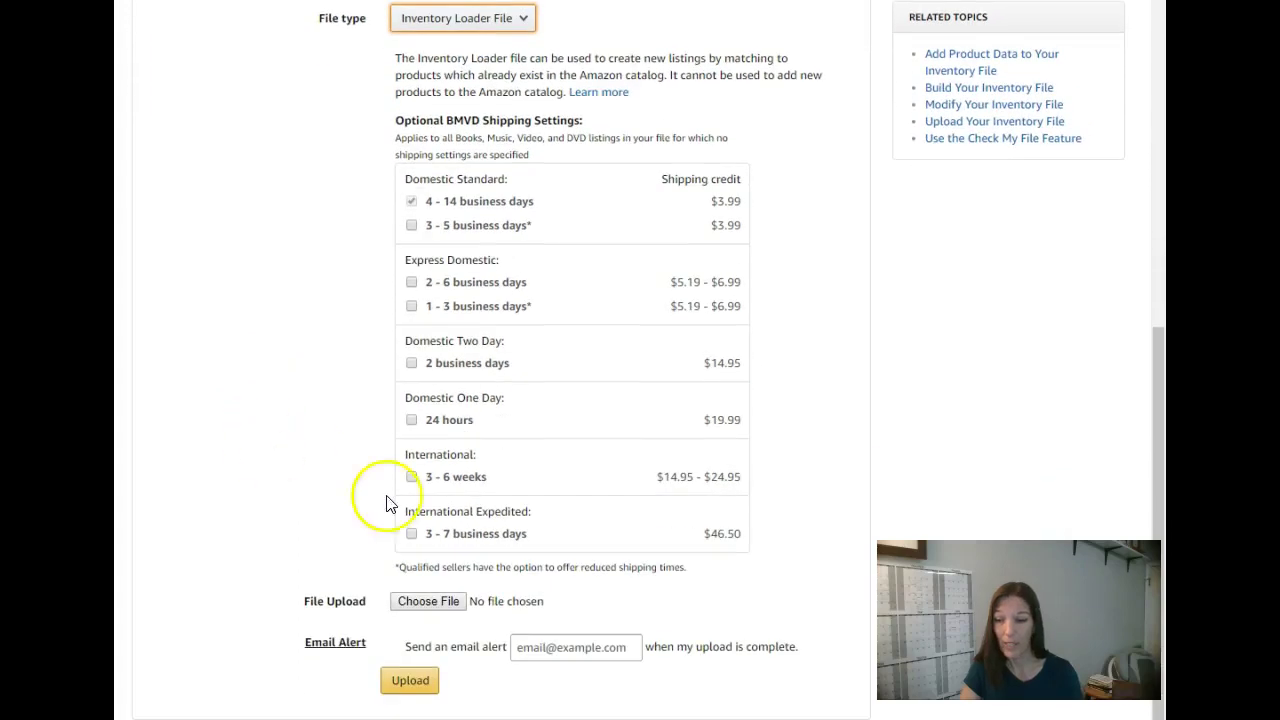
{"action": "left_click", "coordinate": [428, 601]}
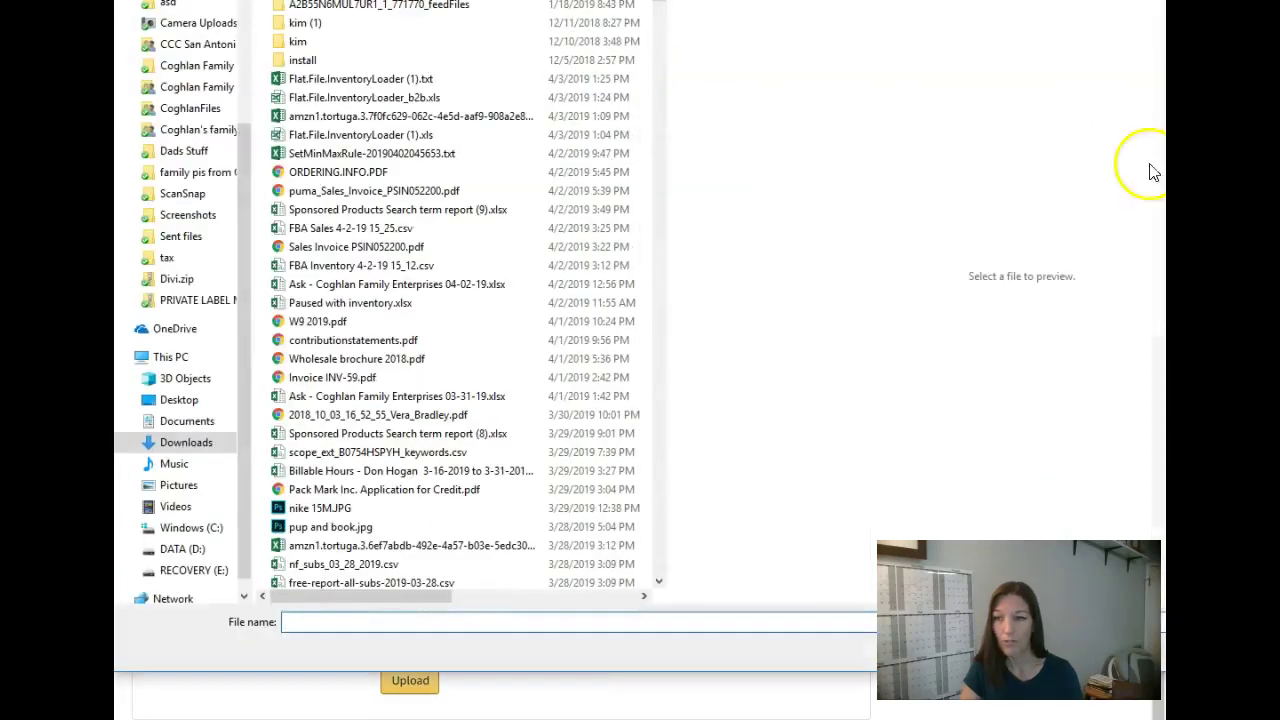
{"action": "left_click", "coordinate": [366, 88]}
{"action": "double_click", "coordinate": [365, 88]}
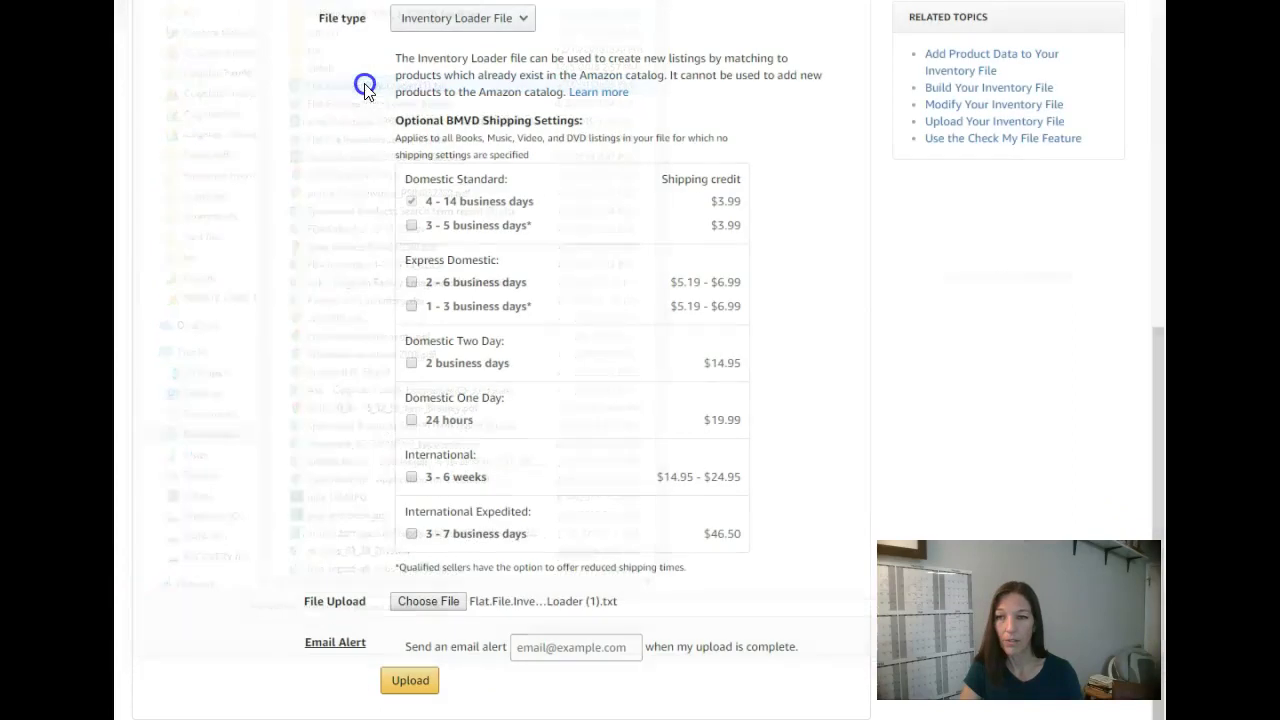